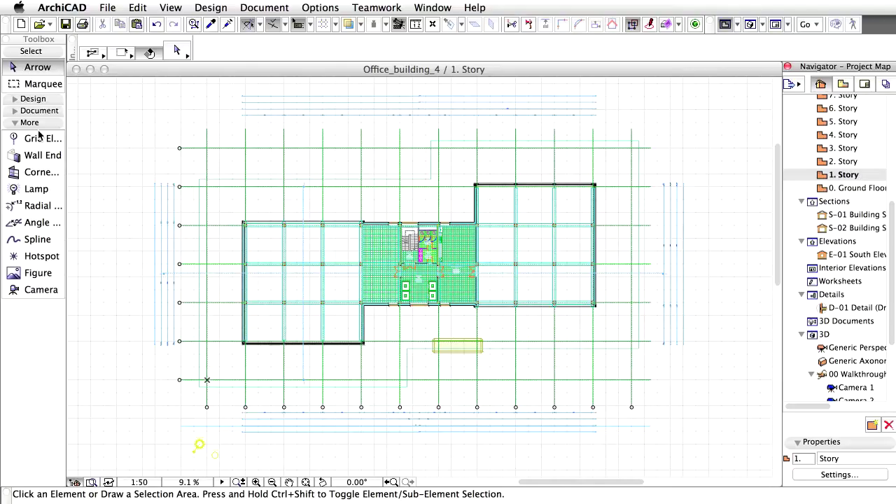
Collapse the More tools group in the Toolbox.
click(19, 123)
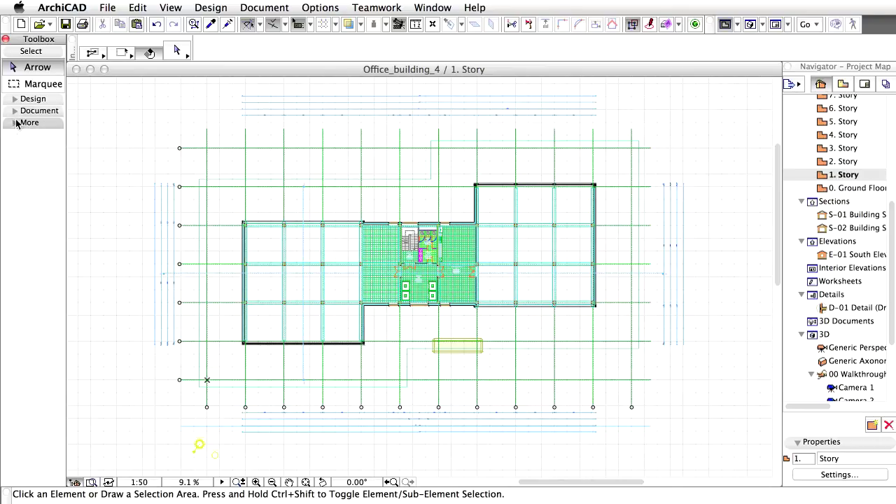
Place a No Boundary worksheet marker W-01 on the 1. Story plan near the sun object.
click(15, 110)
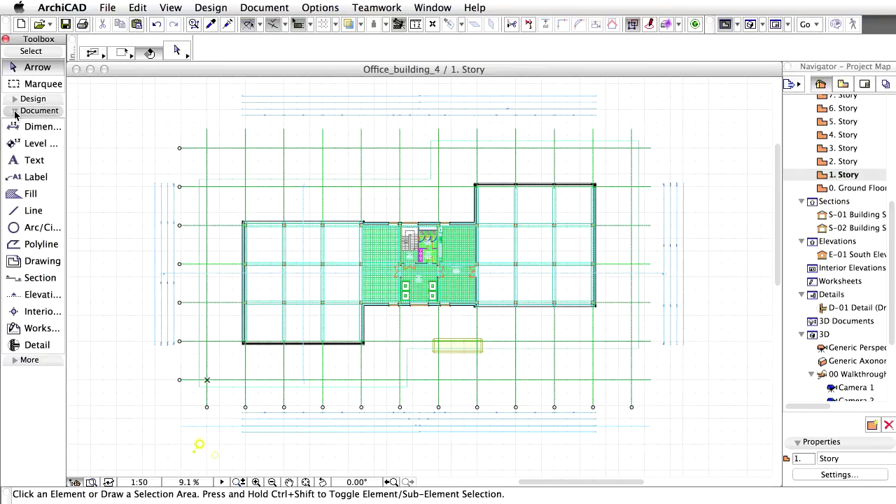
click(49, 332)
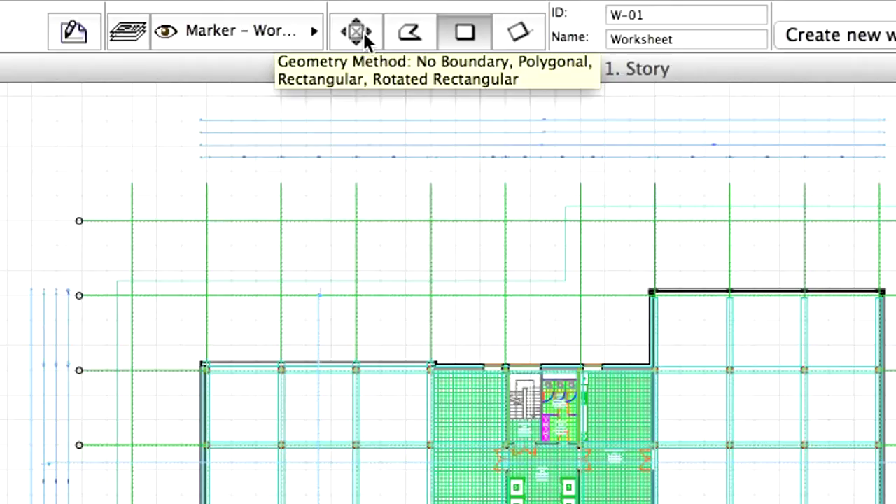
click(363, 32)
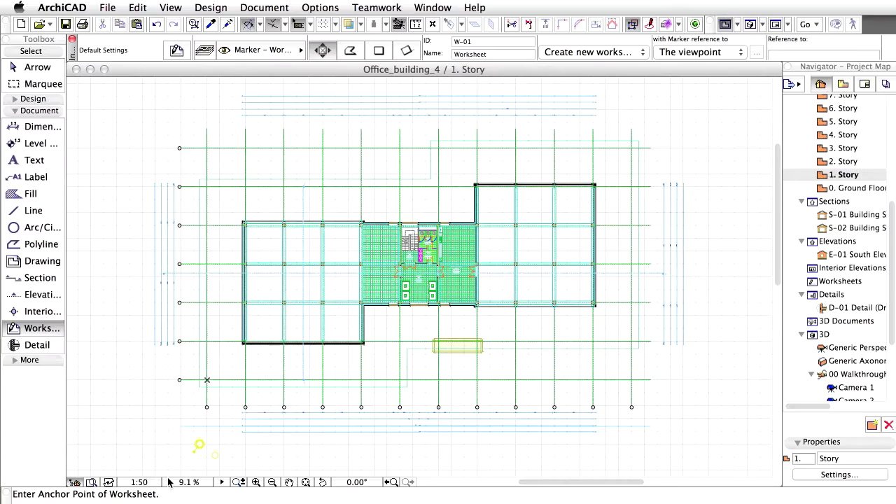
scroll(183, 462, up, 1)
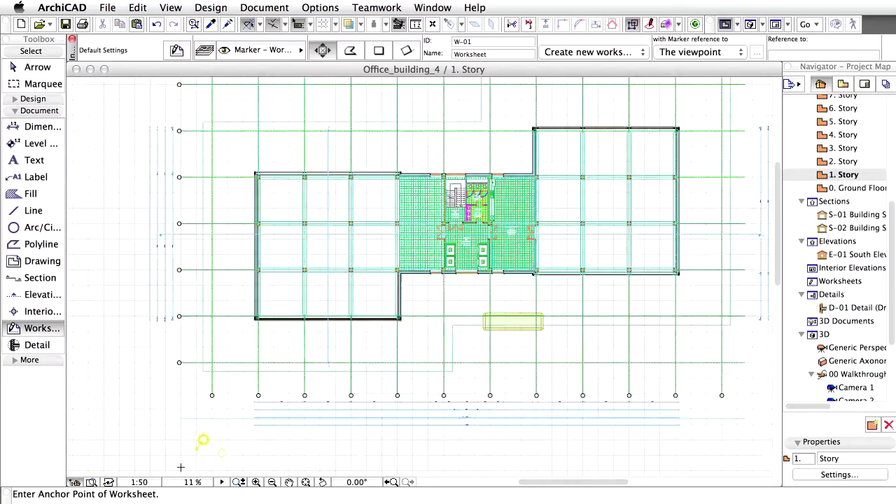
scroll(183, 463, up, 3)
scroll(182, 462, up, 3)
scroll(200, 447, down, 1)
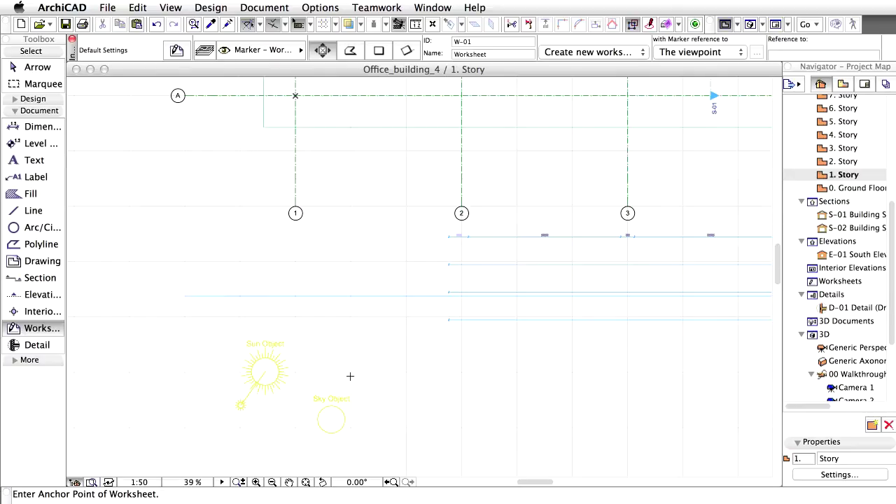
click(353, 330)
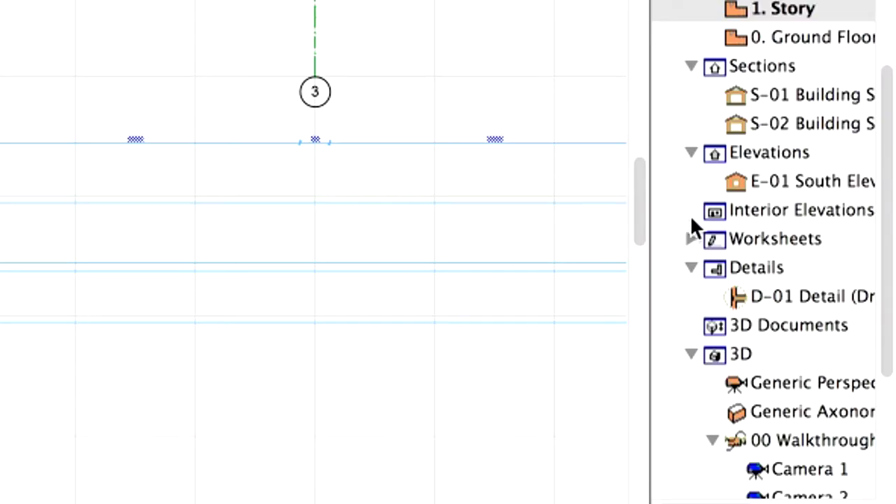
Open W-01 Worksheet from the Project Map's Worksheets list and return to the Arrow tool.
click(695, 236)
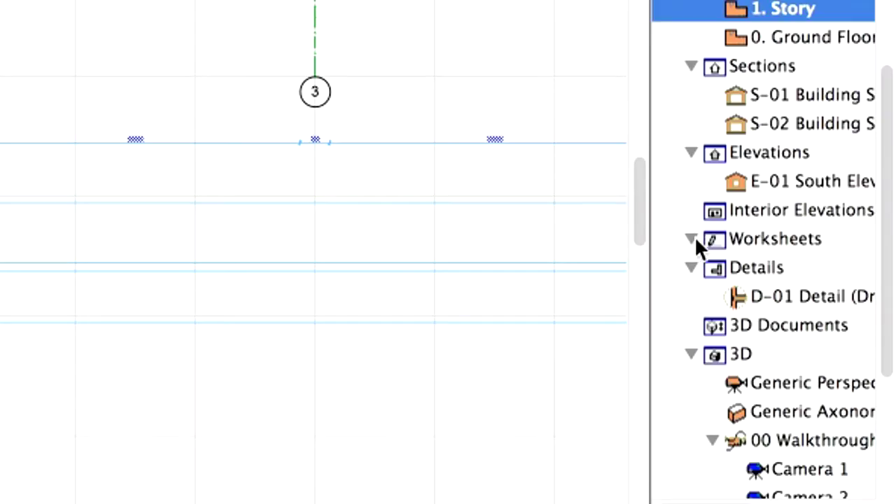
click(753, 268)
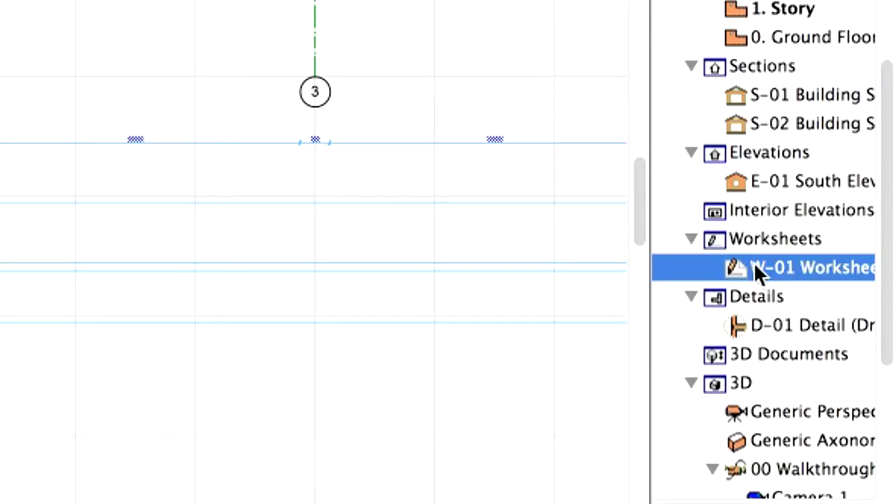
double_click(799, 266)
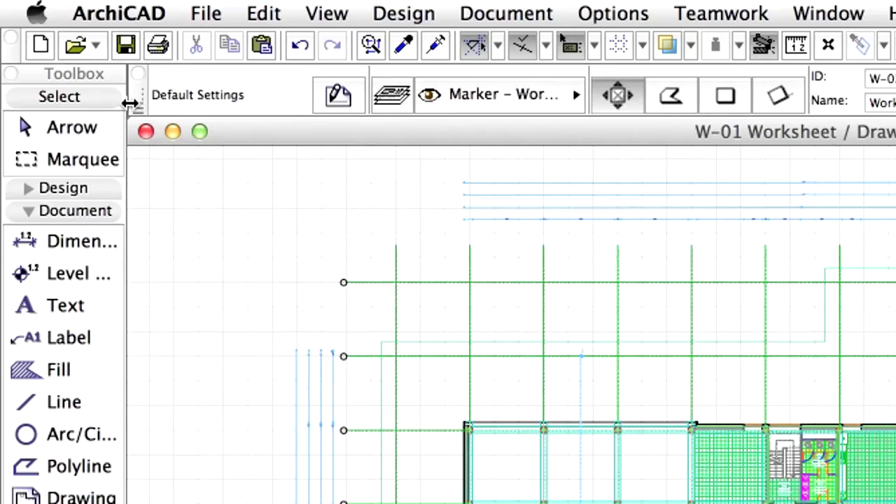
click(51, 68)
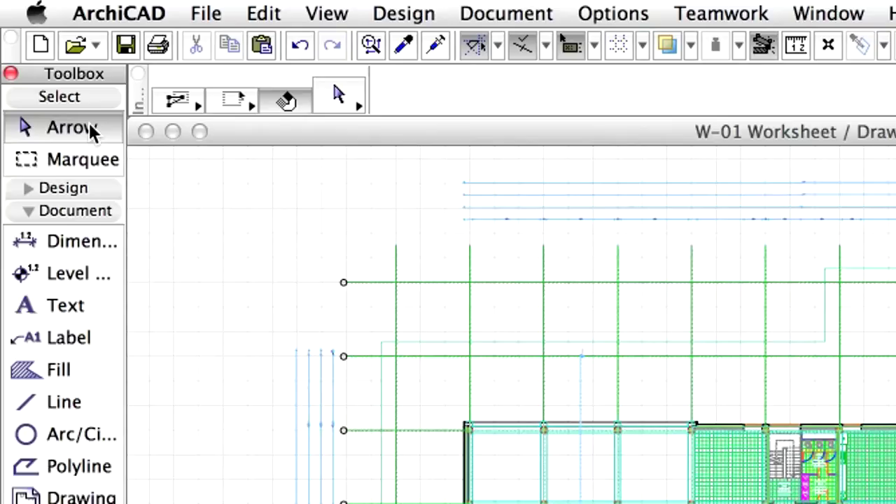
Select all copied plan elements in W-01 and delete them, leaving the grid lines.
click(265, 14)
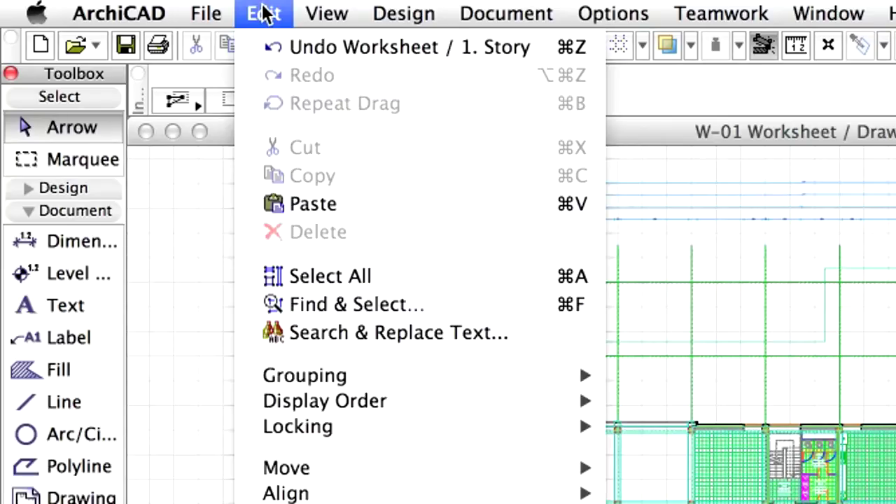
click(443, 274)
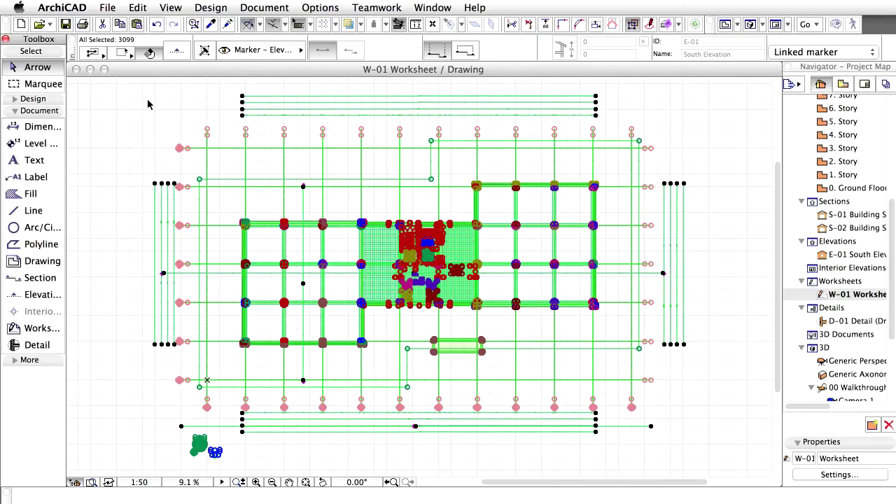
right_click(147, 104)
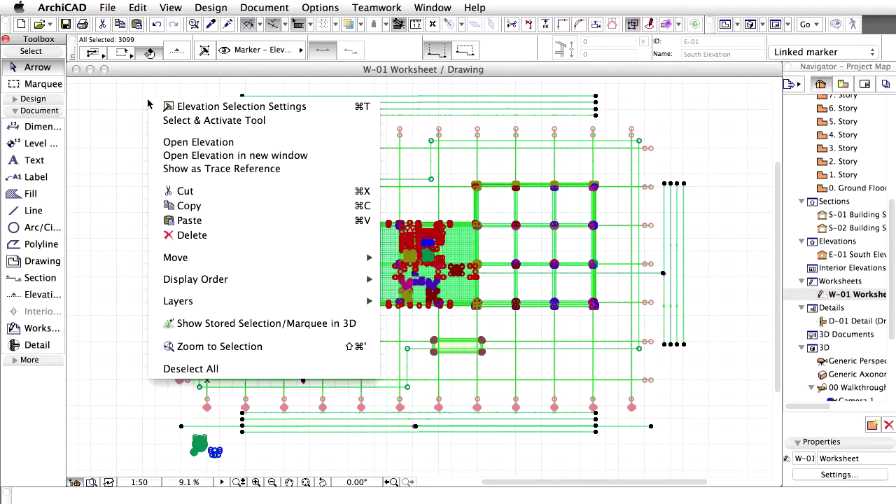
click(256, 239)
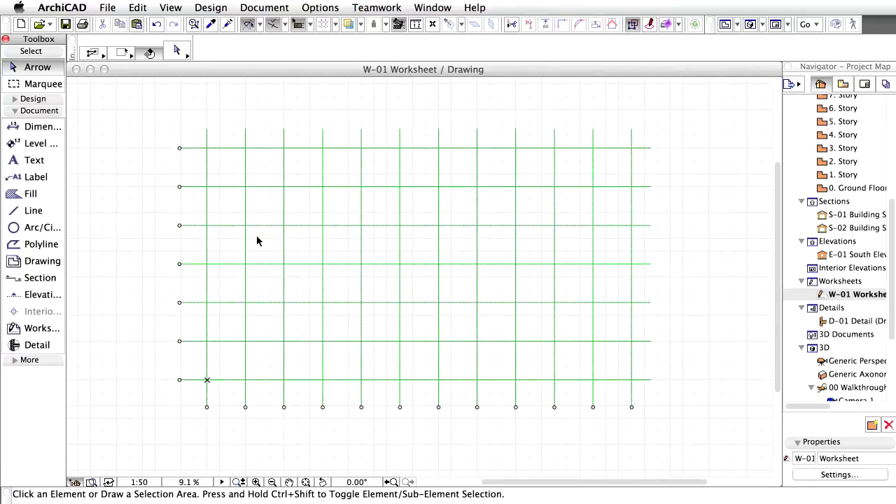
Unlock the grid layer and delete all 133 grid elements from W-01.
click(213, 149)
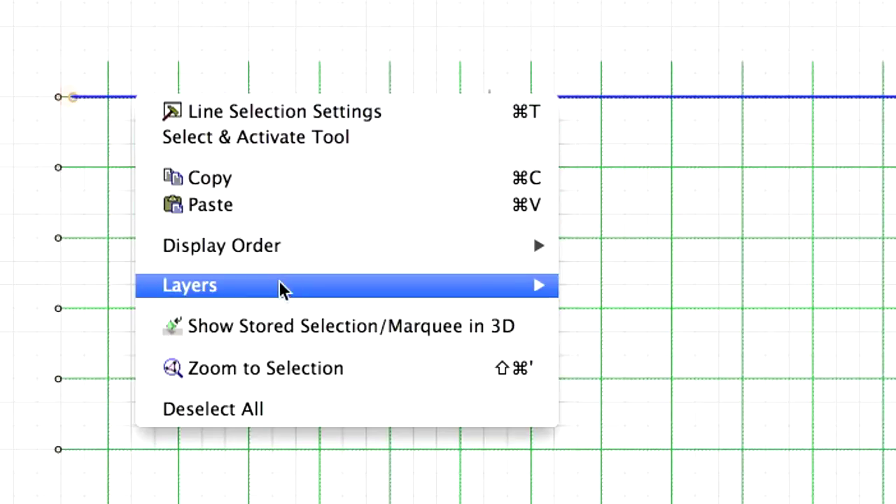
mouse_move(190, 284)
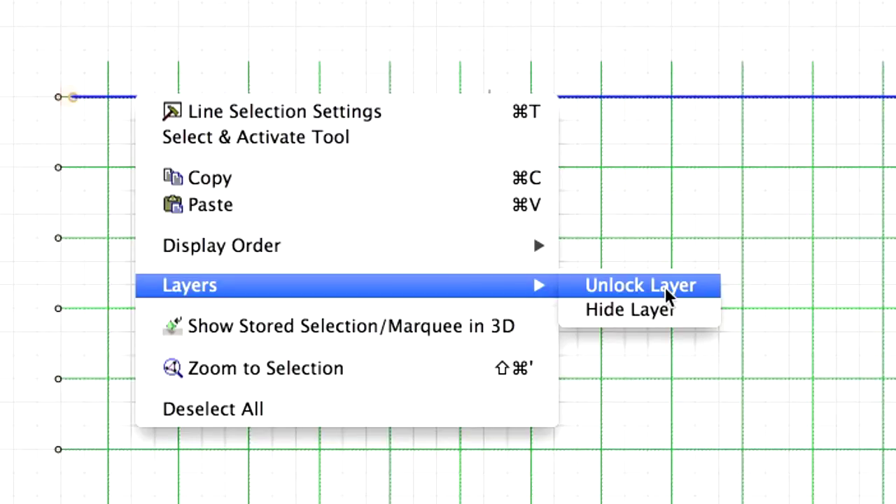
click(667, 295)
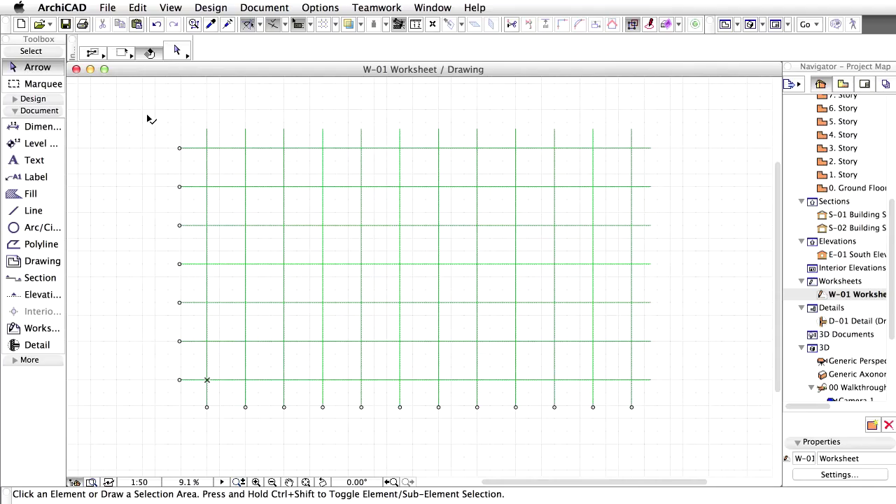
click(145, 114)
click(701, 426)
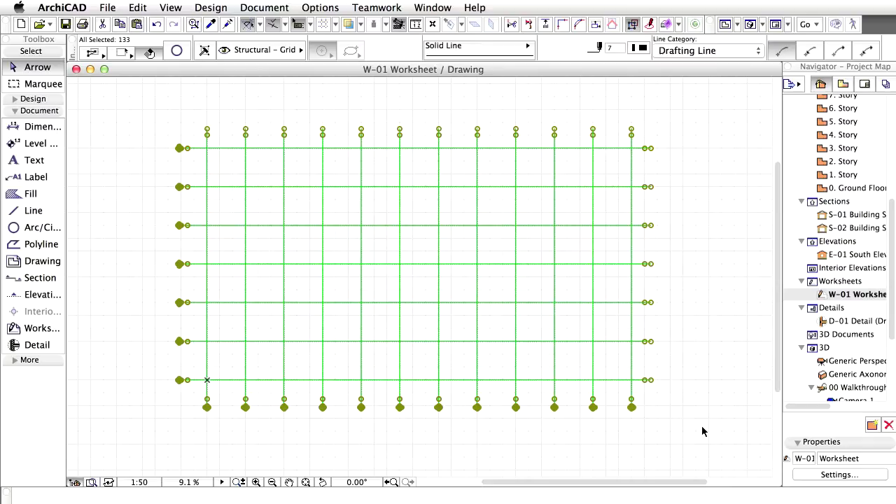
right_click(163, 113)
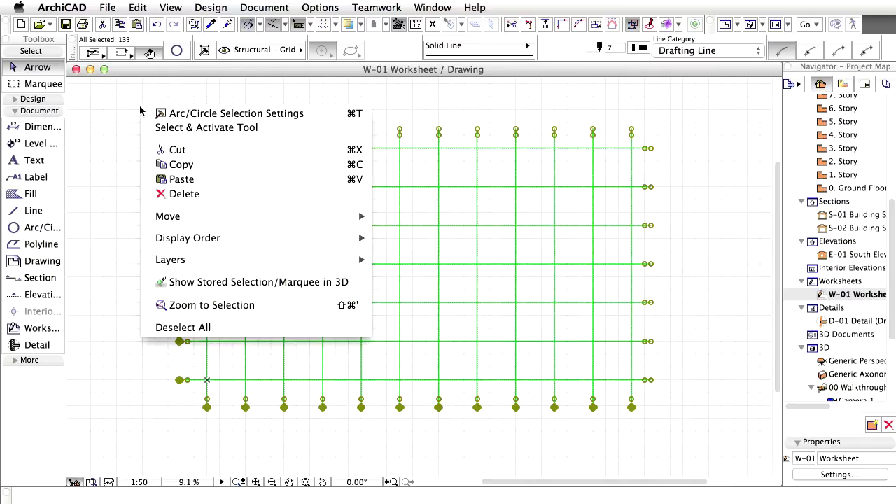
click(213, 196)
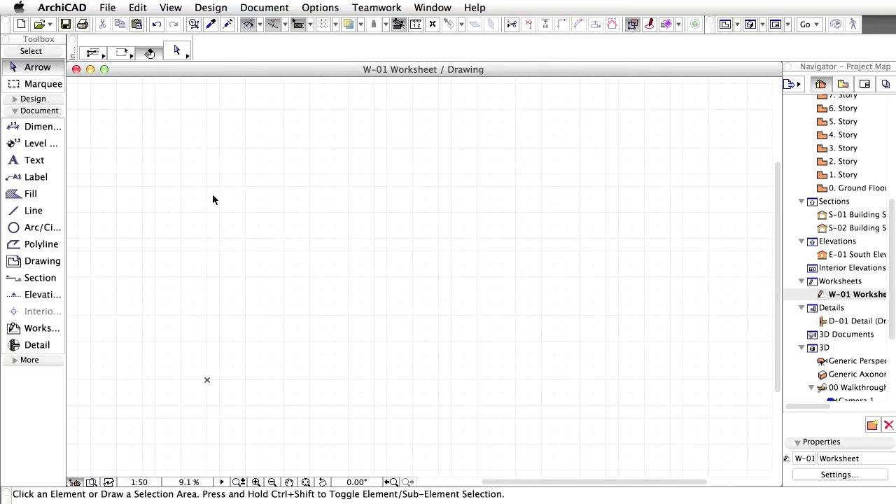
click(108, 7)
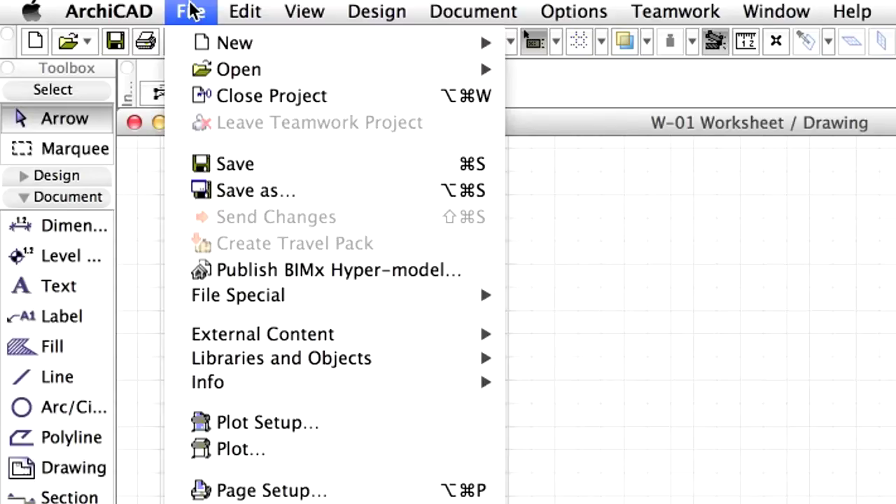
mouse_move(263, 333)
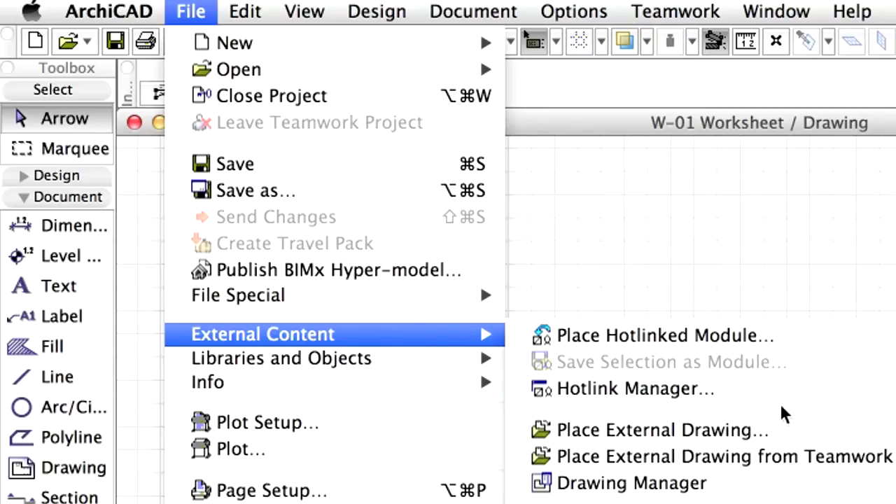
Place CAD details/contractor.dwg at 1 millimeter drawing unit and fit it in the window.
click(814, 432)
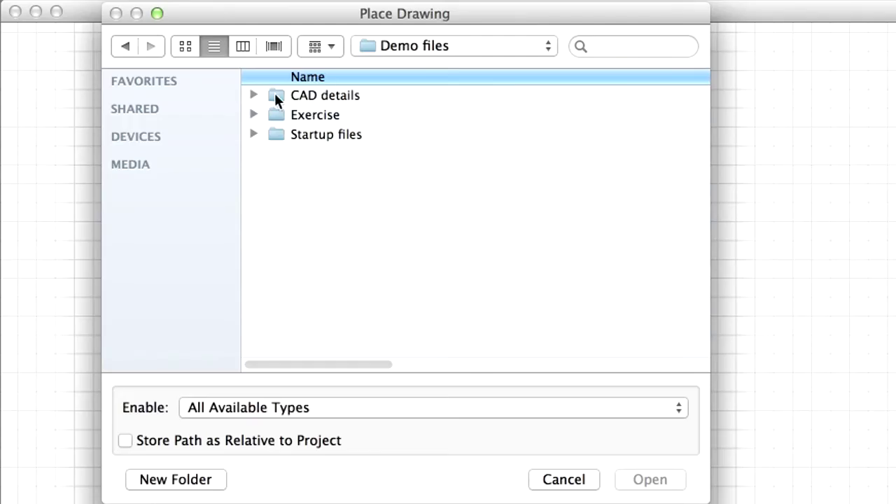
click(254, 96)
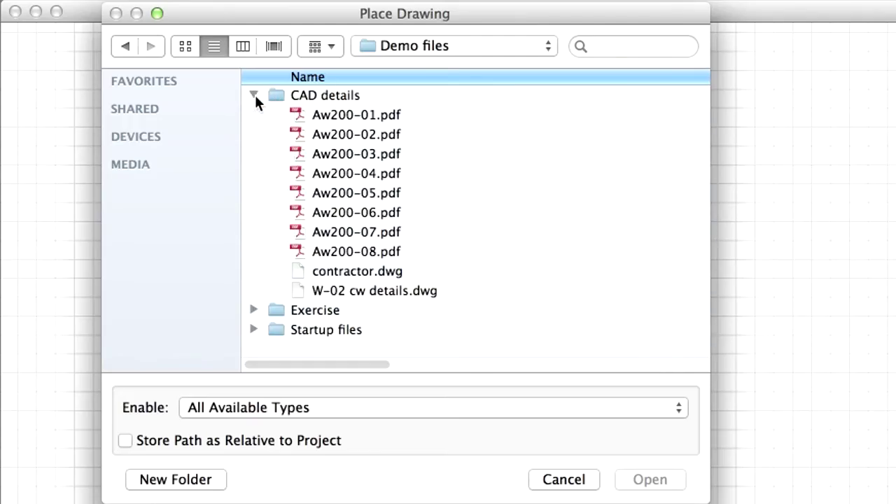
click(386, 270)
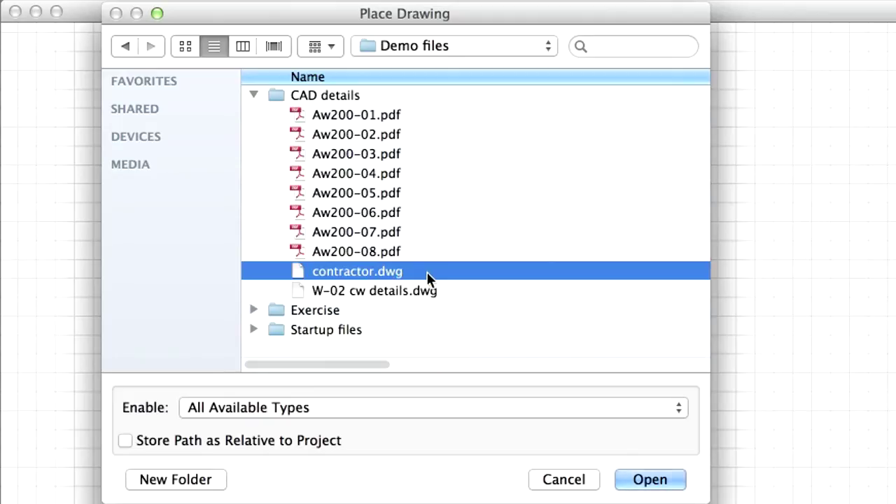
click(674, 487)
click(358, 260)
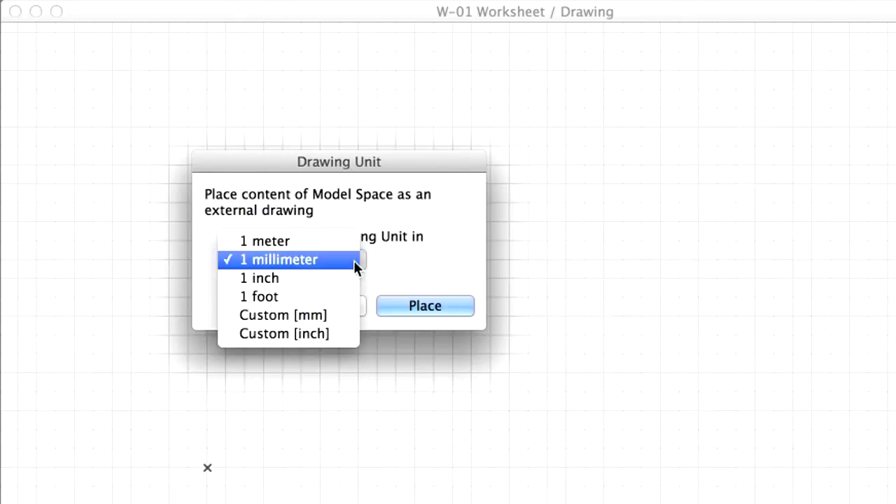
click(353, 261)
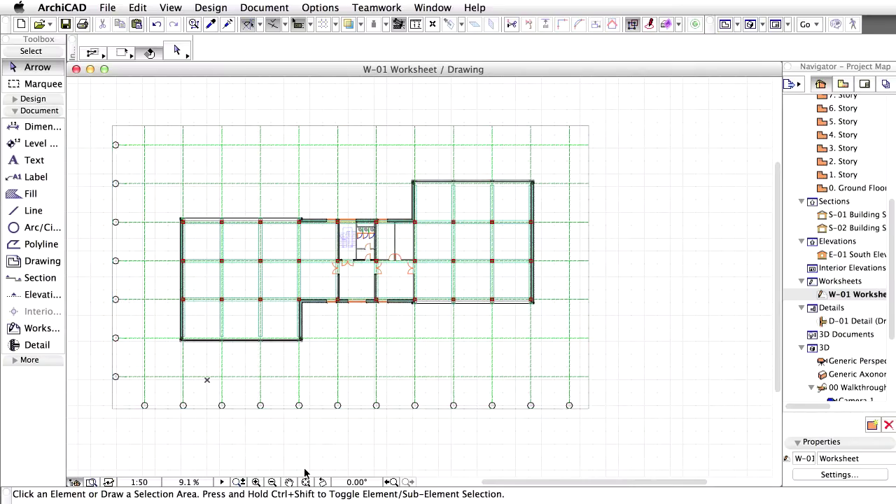
click(305, 483)
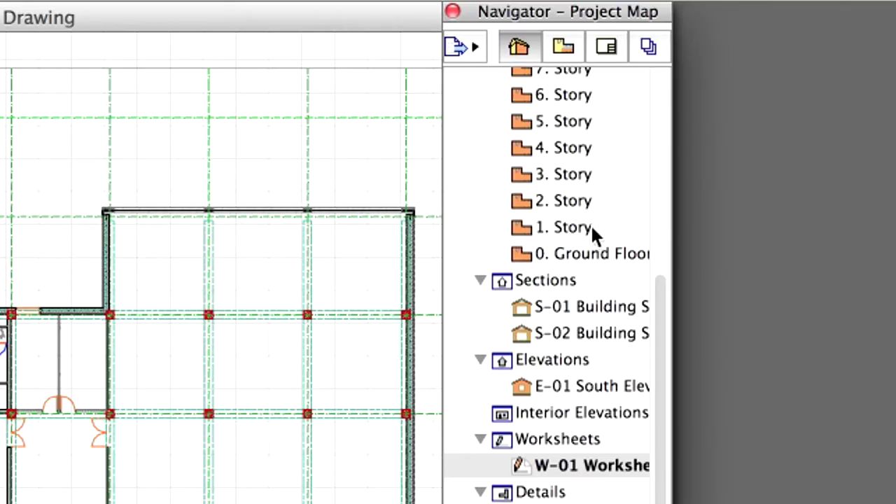
Show 1. Story as a trace reference and select the contractor drawing.
right_click(861, 178)
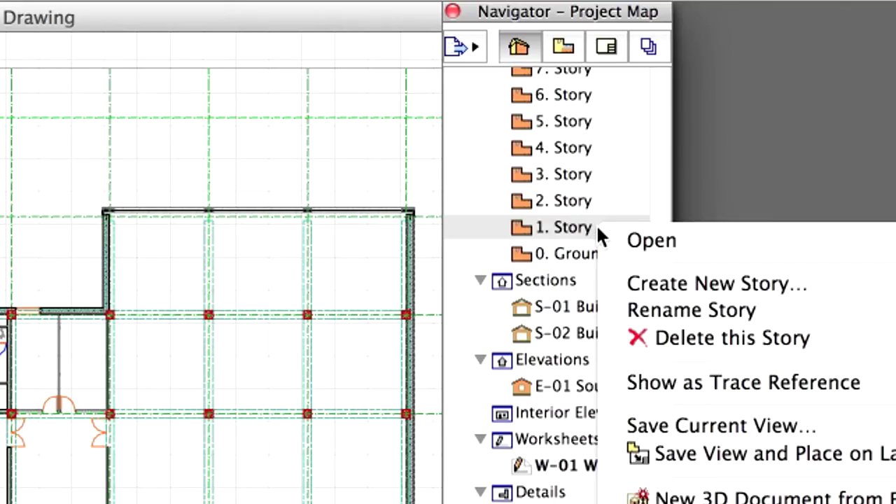
click(882, 384)
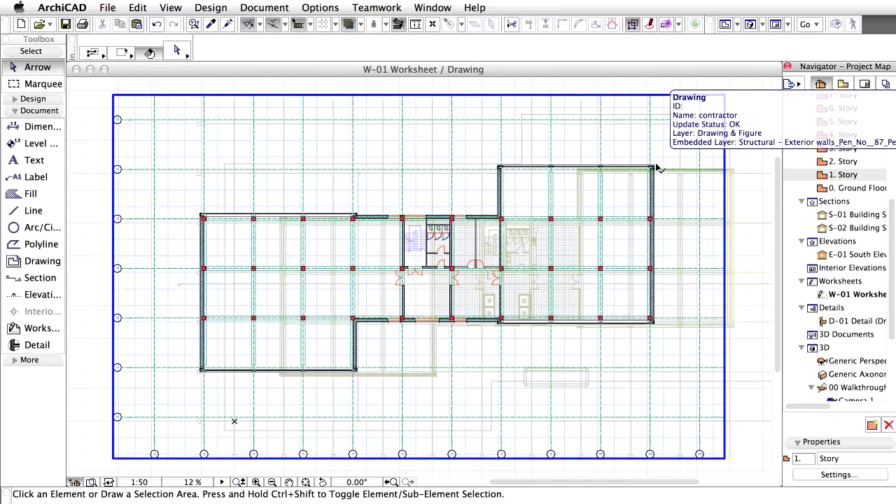
click(658, 168)
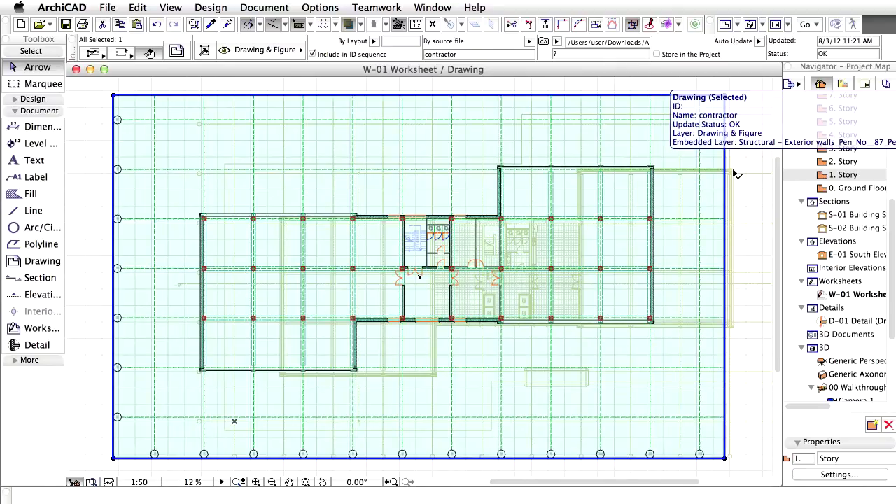
Move the contractor drawing from a wall corner onto the matching 1. Story reference corner.
scroll(735, 174, up, 5)
key(ctrl+d)
click(290, 183)
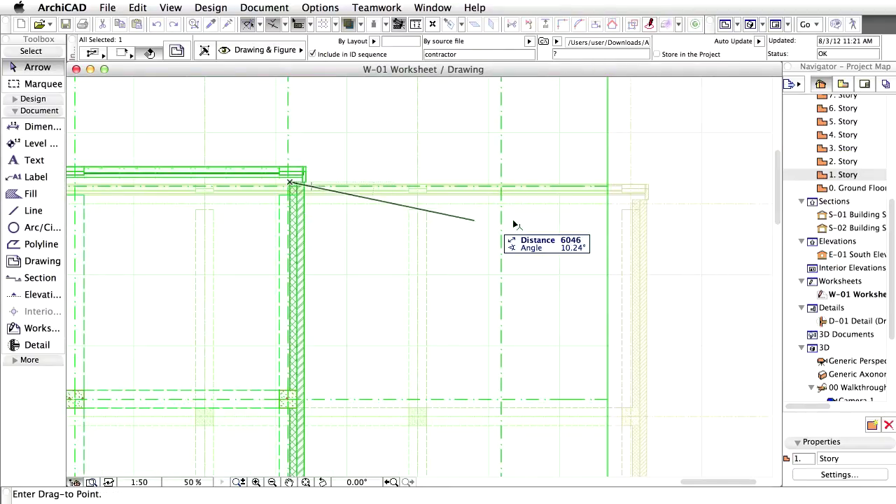
click(634, 203)
scroll(501, 344, down, 5)
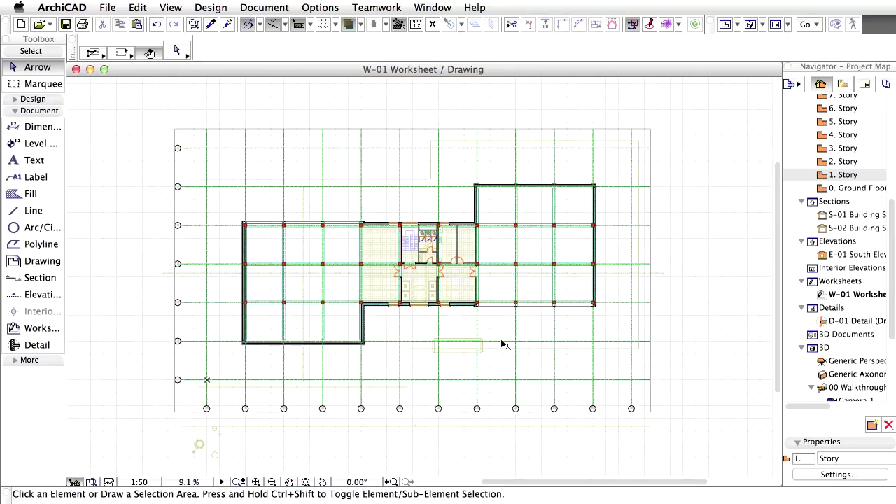
click(503, 337)
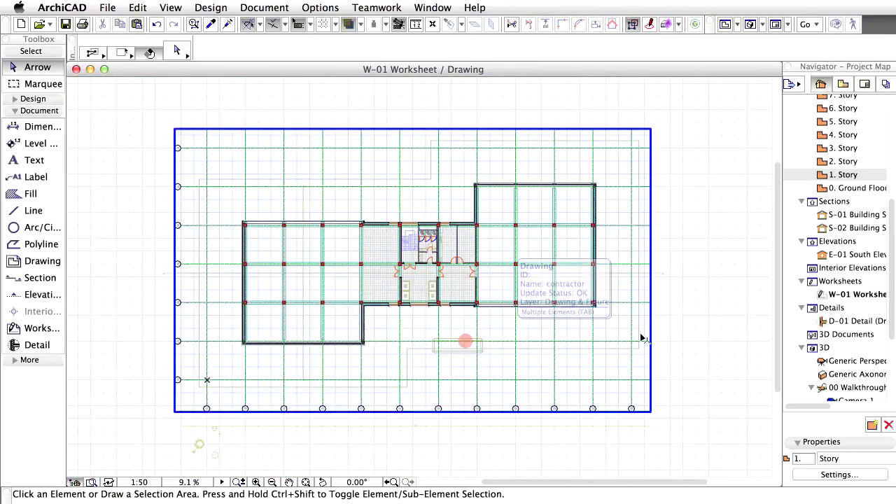
key(Escape)
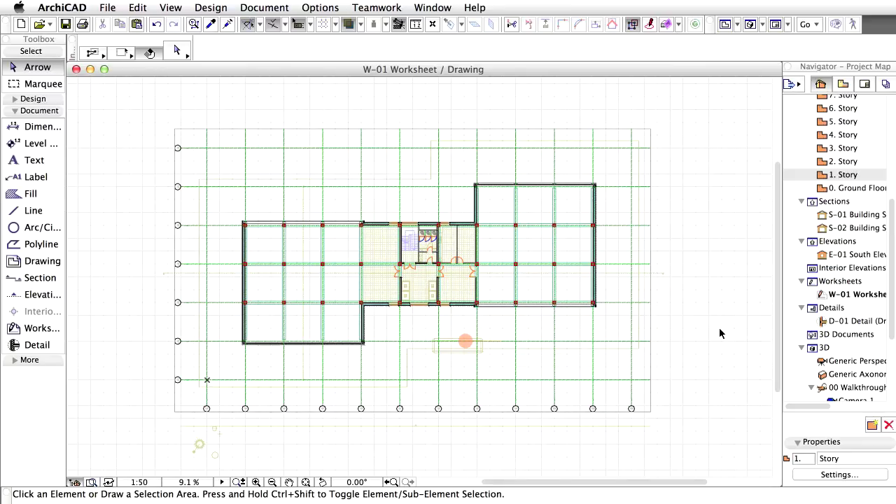
scroll(720, 334, up, 3)
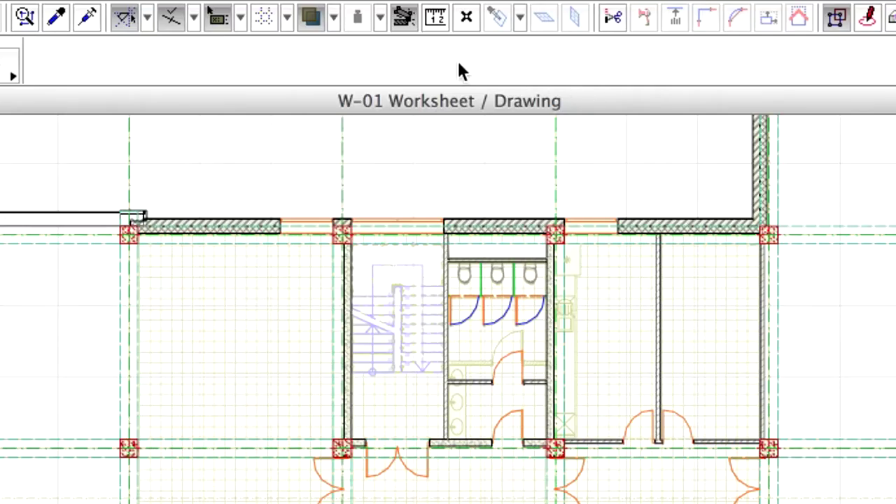
Show the Trace & Reference dropdown options in the toolbar.
click(361, 25)
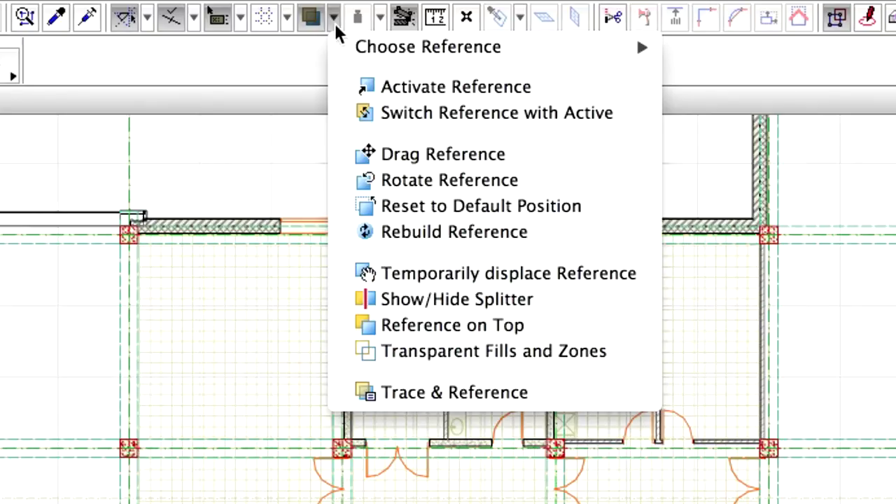
Turn on the reference splitter and drag it left to the building core.
click(589, 304)
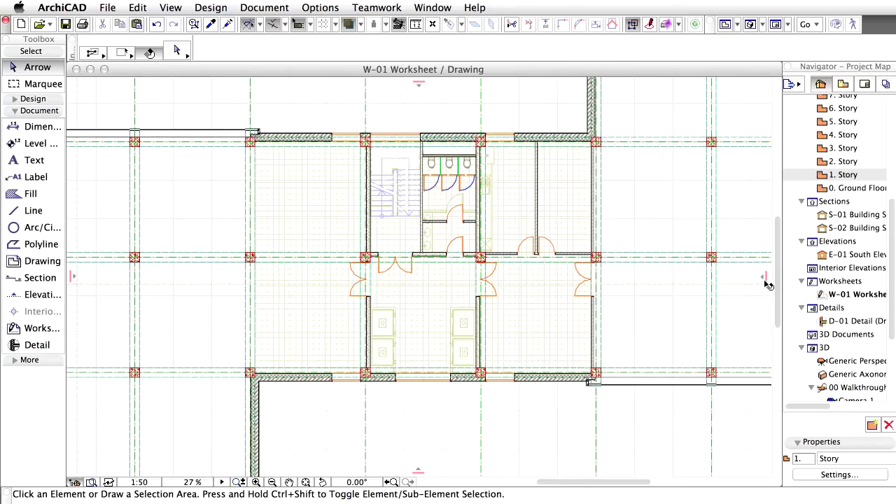
mouse_move(765, 281)
mouse_down()
mouse_move(178, 280)
mouse_move(361, 287)
mouse_up()
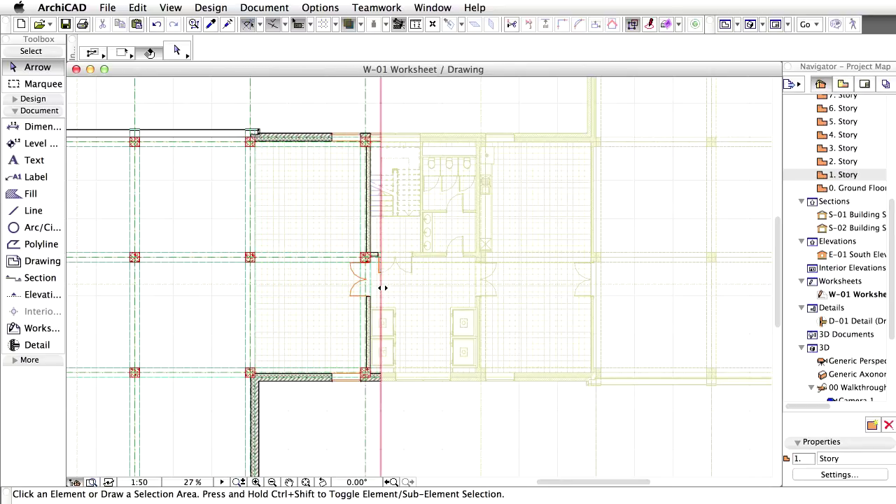